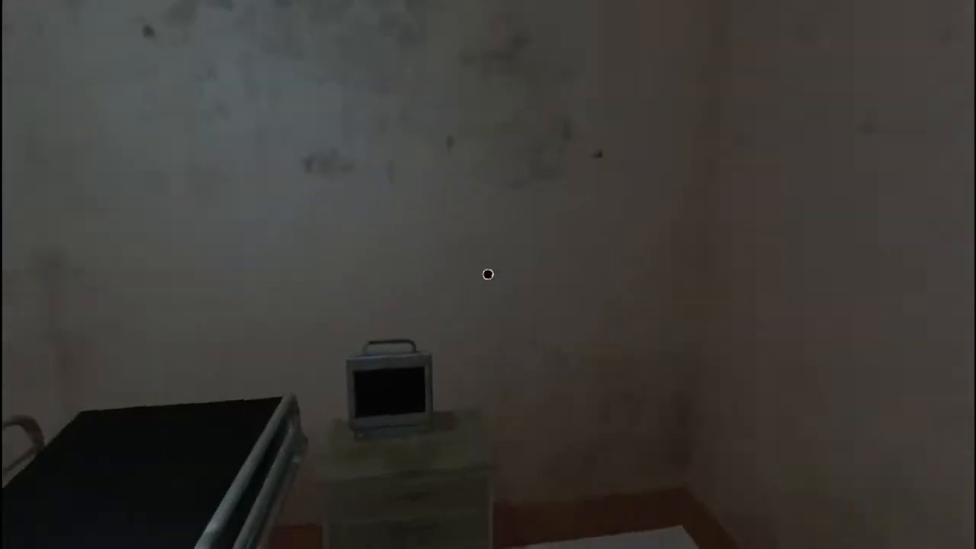
{"action": "key", "text": "w"}
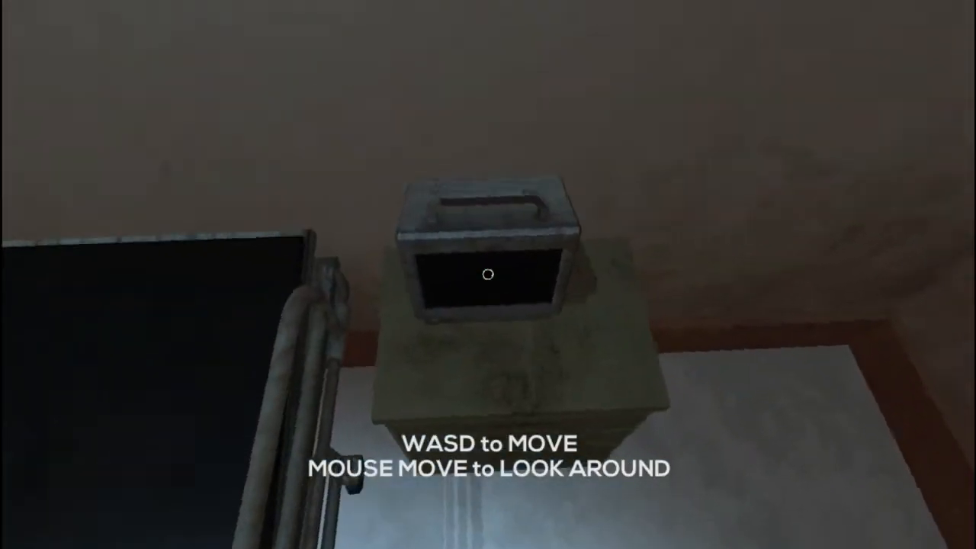
{"action": "key", "text": "w"}
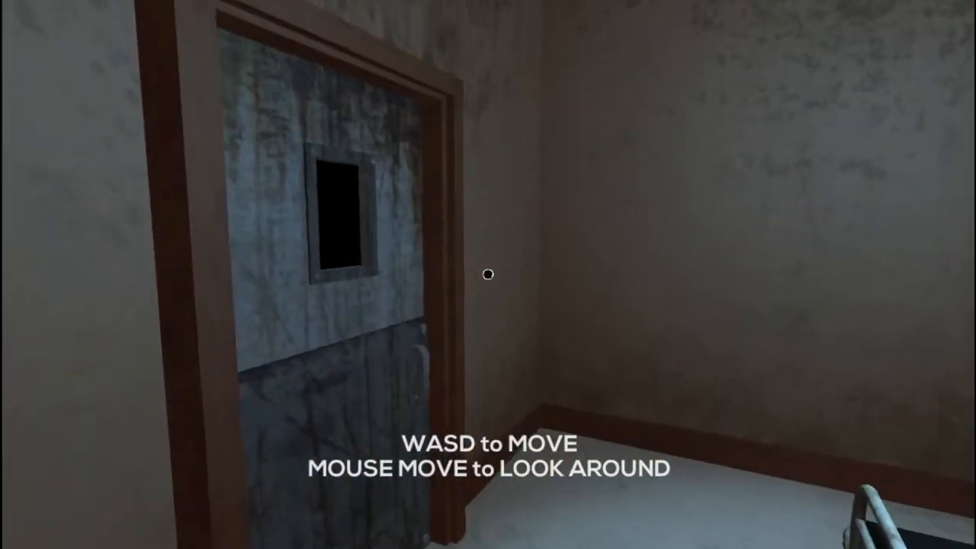
{"action": "left_click", "coordinate": [489, 274]}
{"action": "key", "text": "w"}
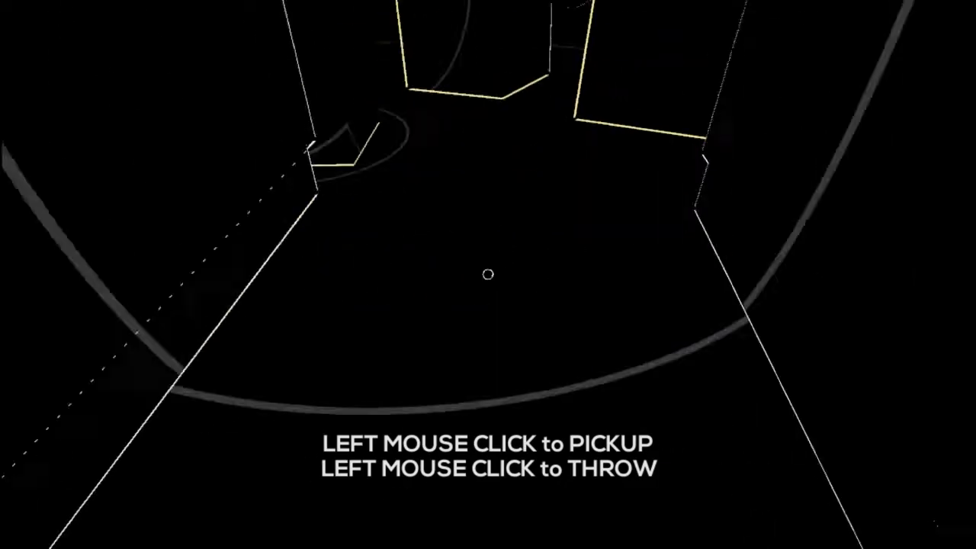
{"action": "left_click", "coordinate": [488, 274]}
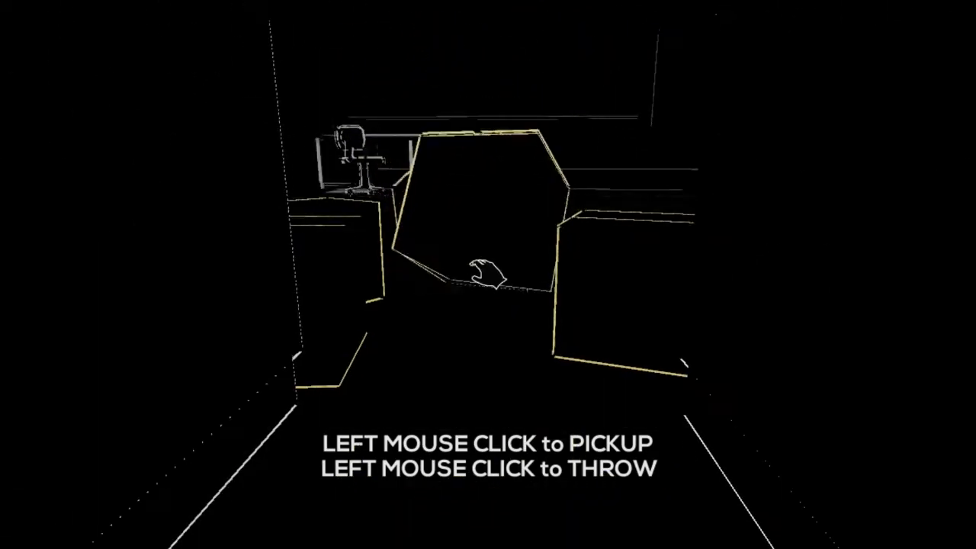
{"action": "left_click", "coordinate": [488, 274]}
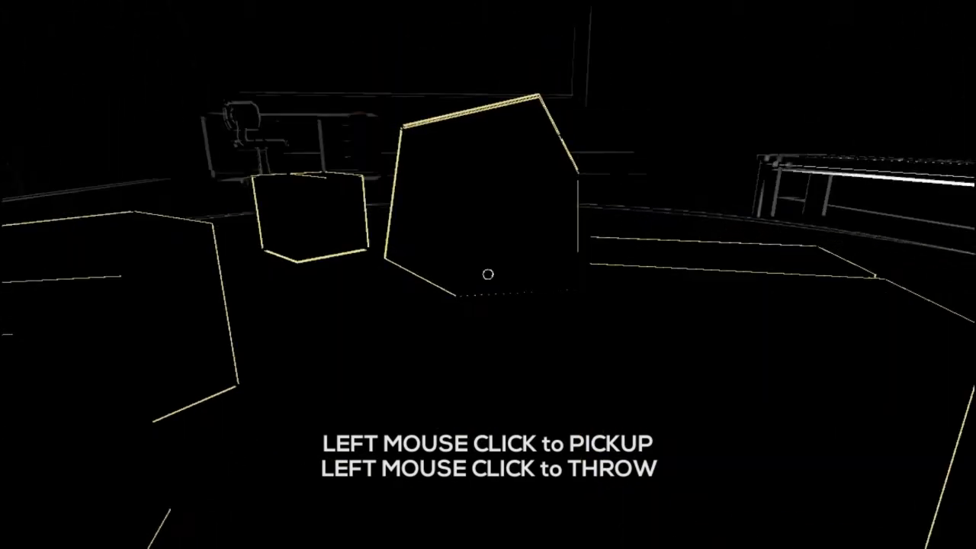
{"action": "left_click", "coordinate": [488, 275]}
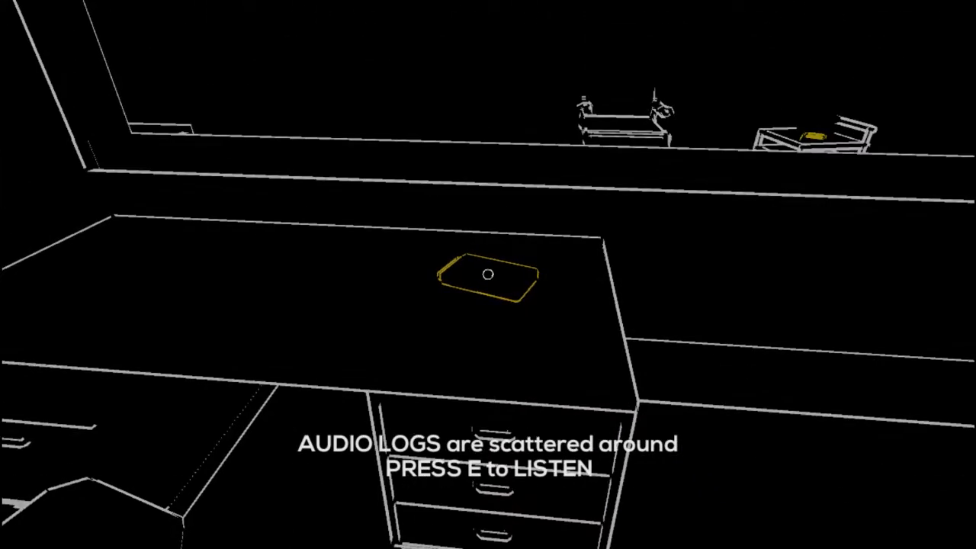
{"action": "key", "text": "w"}
{"action": "key", "text": "w"}
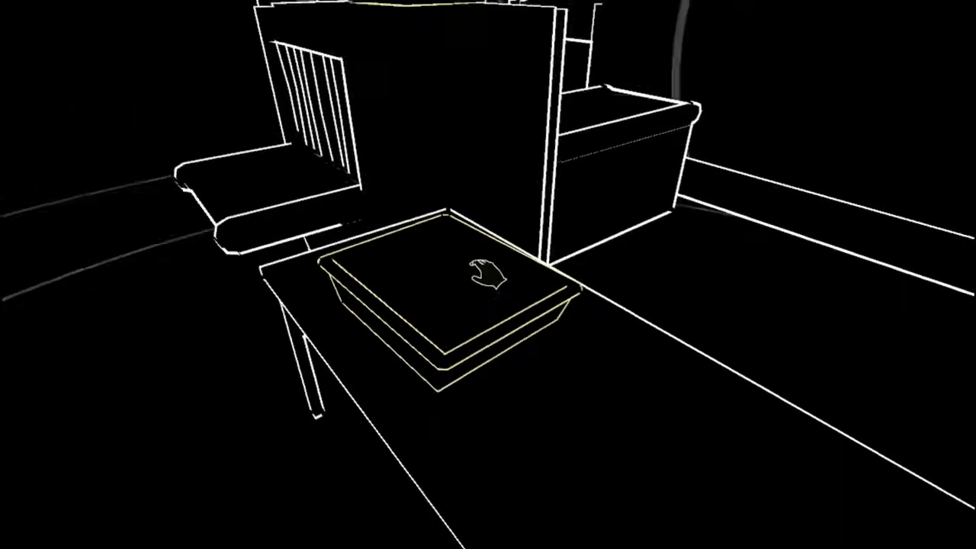
{"action": "left_click", "coordinate": [488, 273]}
{"action": "key", "text": "w"}
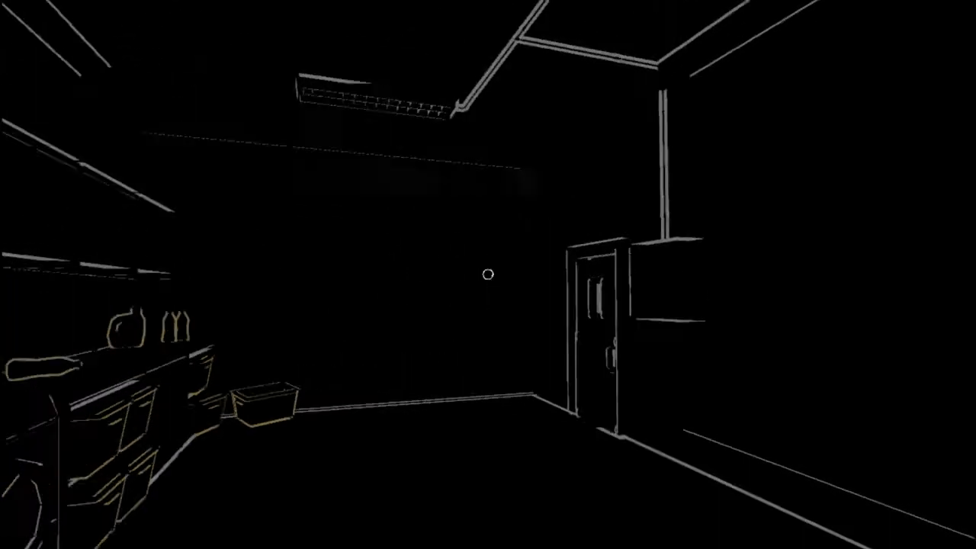
{"action": "key", "text": "w"}
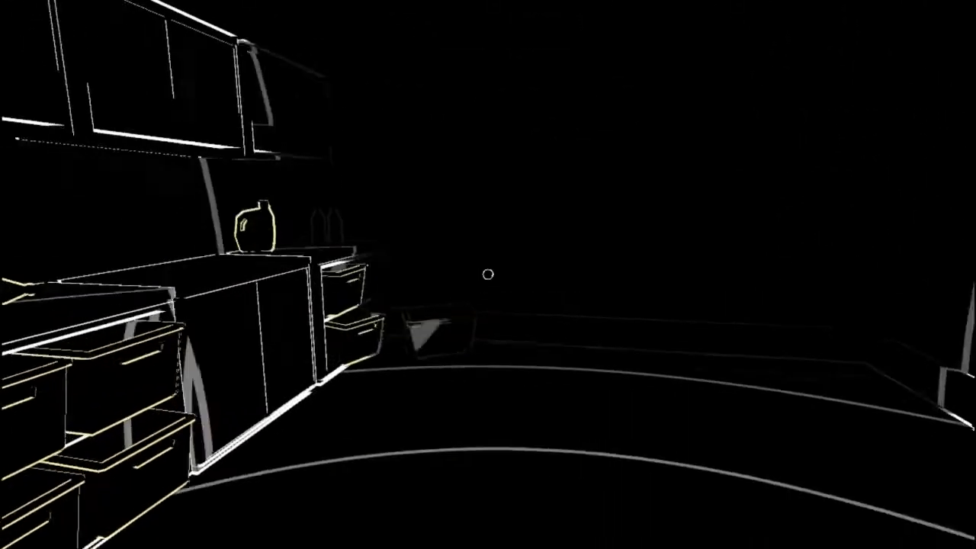